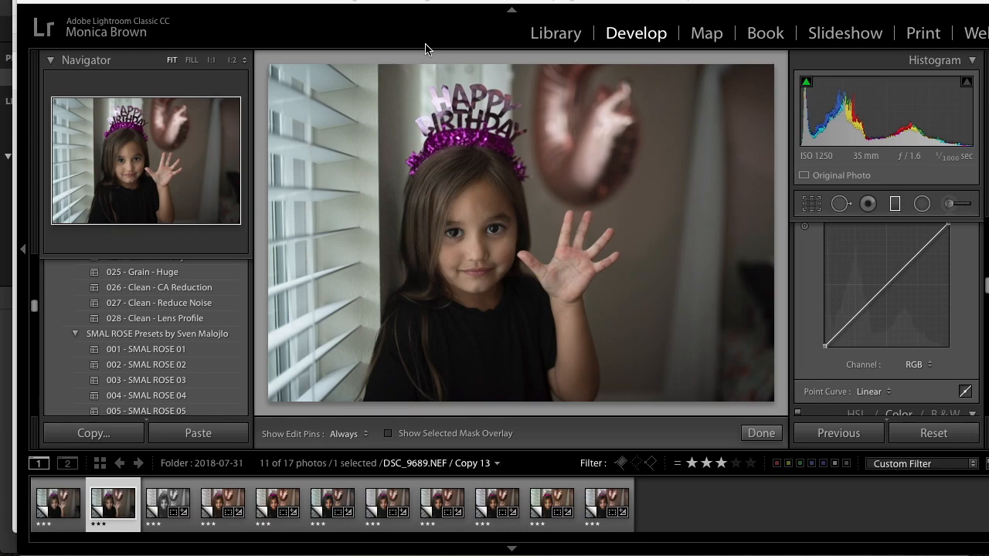
# Step: Apply the 010 - BW - SMAL Vol. 2 - 10 preset to the selected birthday portrait
pyautogui.scroll(10, 108, 352)
pyautogui.scroll(4, 108, 352)
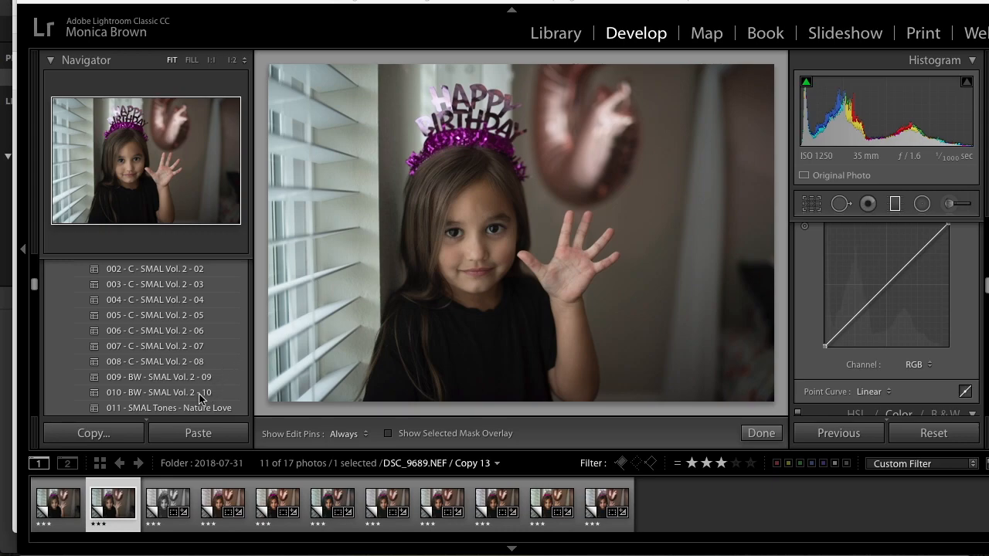
pyautogui.click(199, 397)
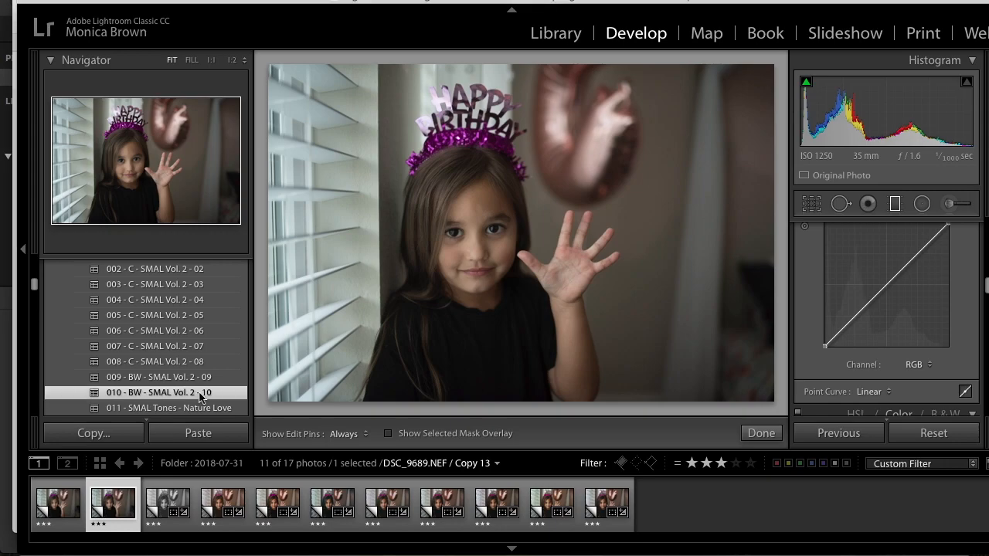
pyautogui.click(199, 396)
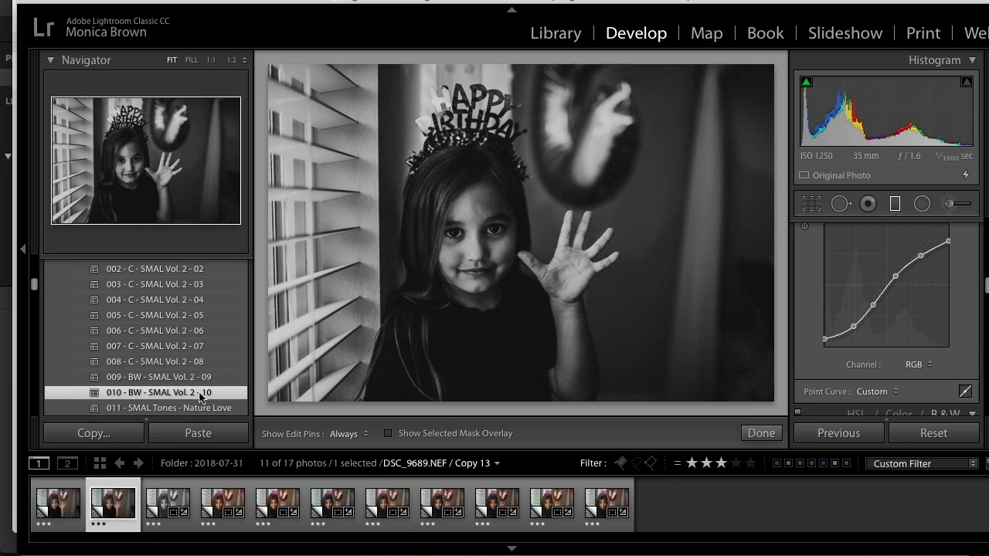
# Step: Straighten the photo with Crop & Straighten at an angle of about 0.82 and commit the crop
pyautogui.click(811, 208)
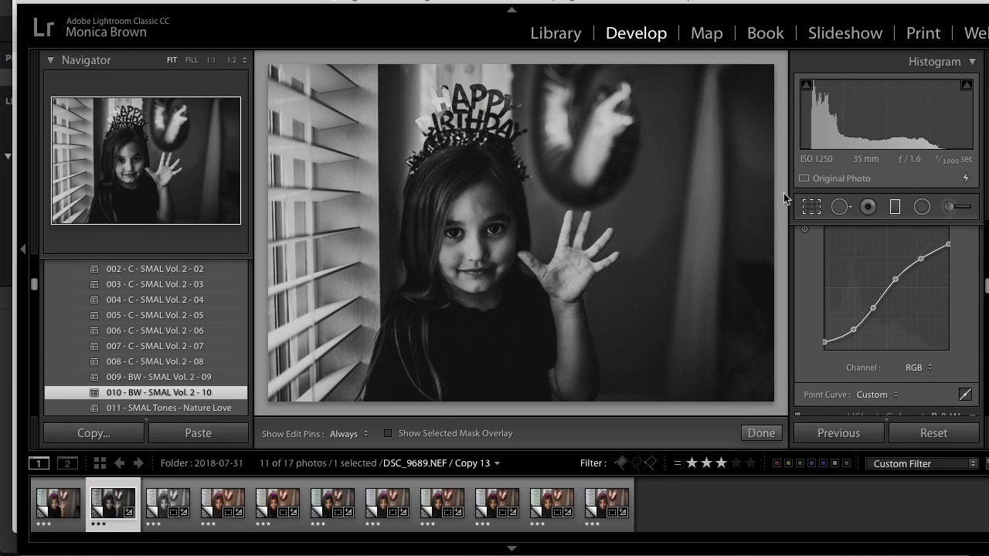
pyautogui.moveTo(782, 176); pyautogui.dragTo(720, 205)
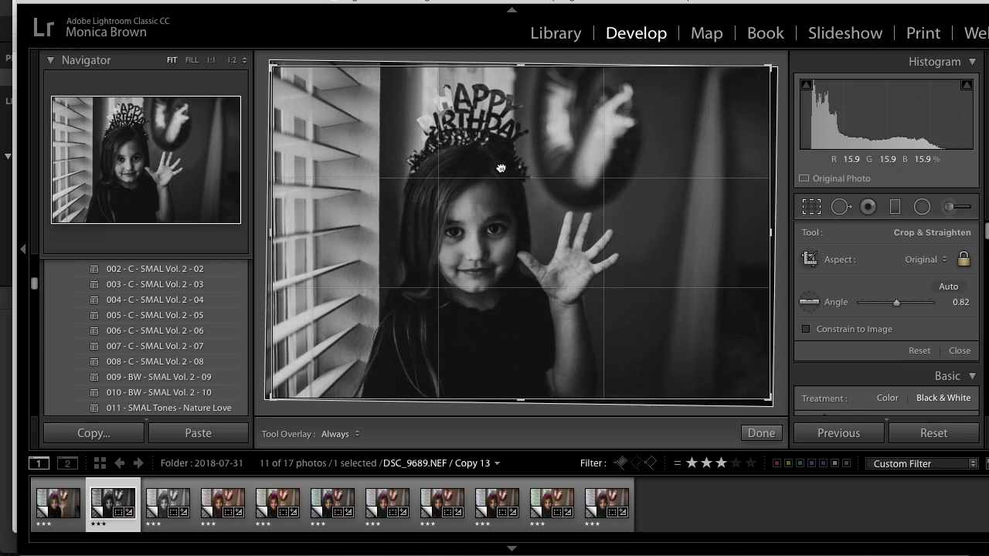
pyautogui.press('Return')
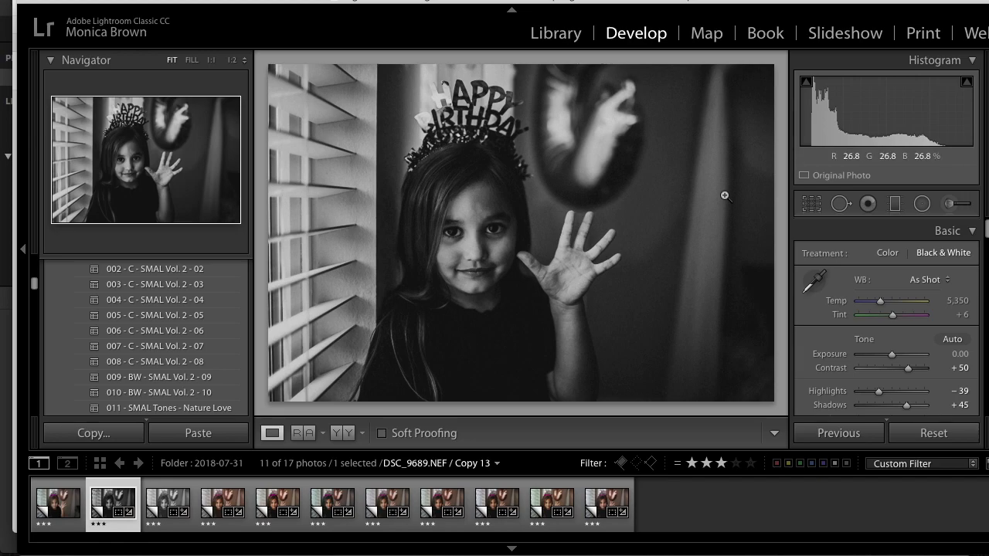
# Step: Remove the preset's film grain by setting the Grain Amount to 0
pyautogui.scroll(-3, 841, 244)
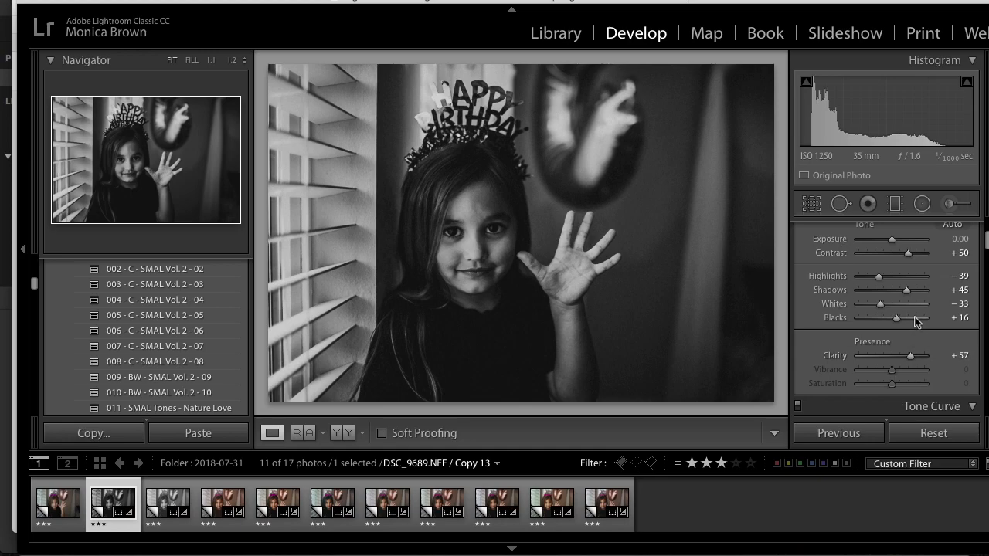
pyautogui.scroll(-10, 805, 351)
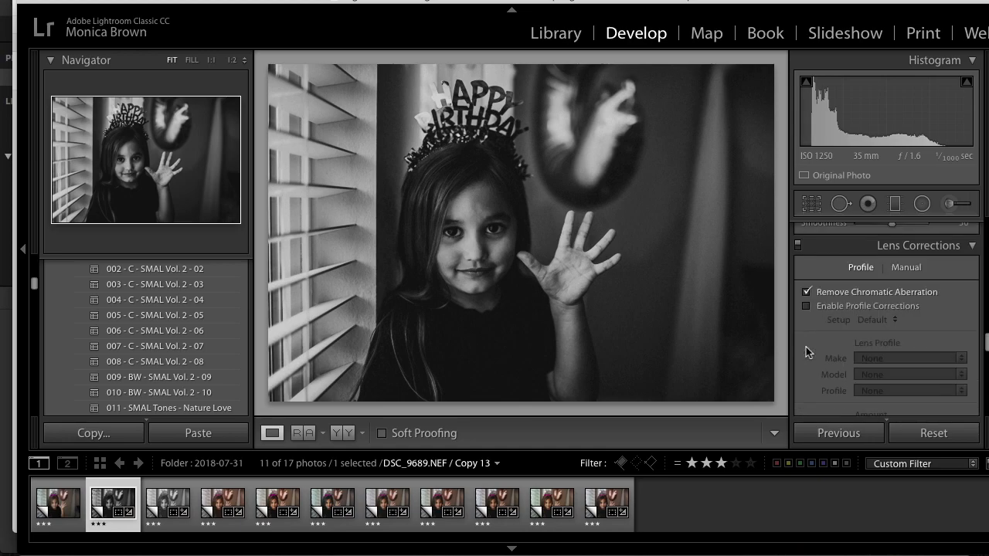
pyautogui.scroll(3, 806, 351)
pyautogui.scroll(-8, 806, 352)
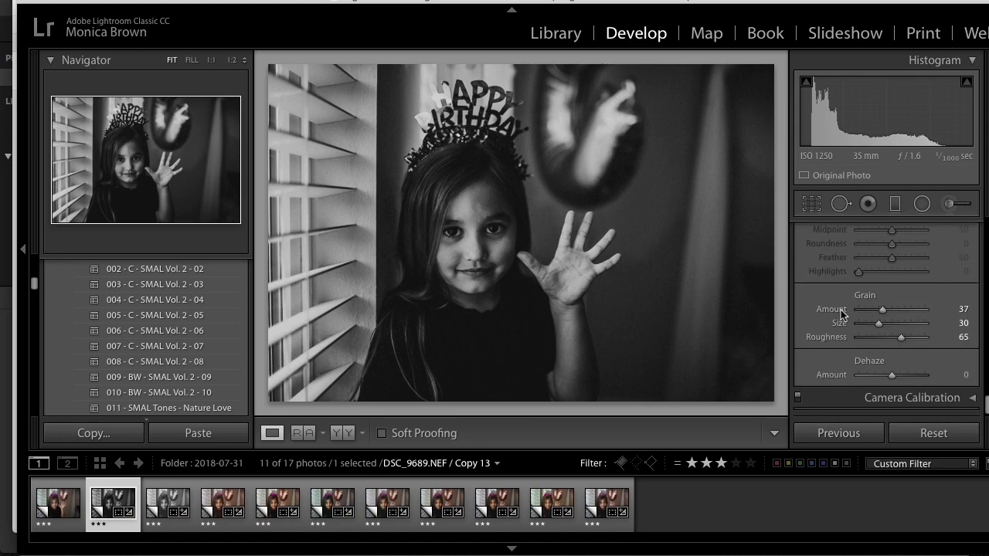
pyautogui.click(856, 310)
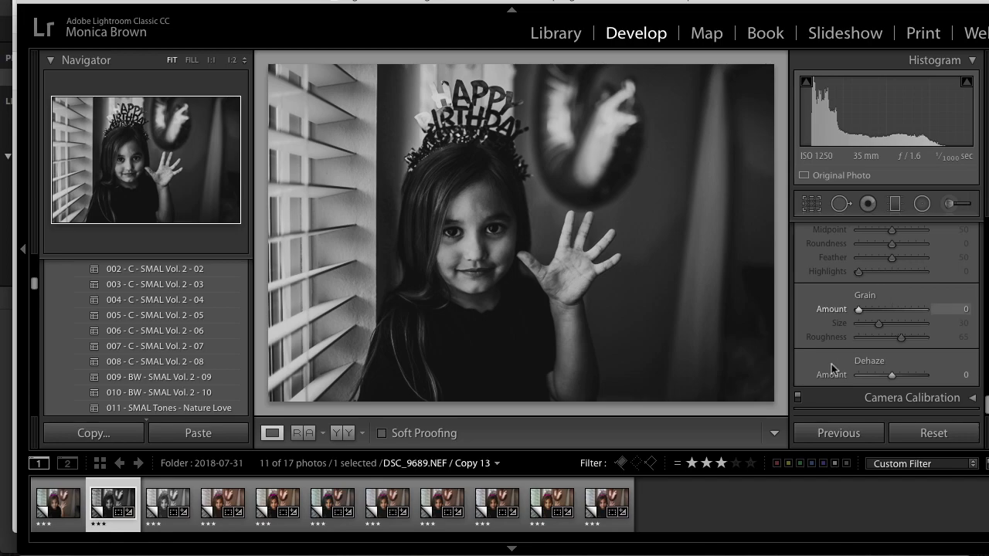
# Step: Raise the portrait's Shadows to +76 in the Basic tone adjustments
pyautogui.scroll(10, 866, 295)
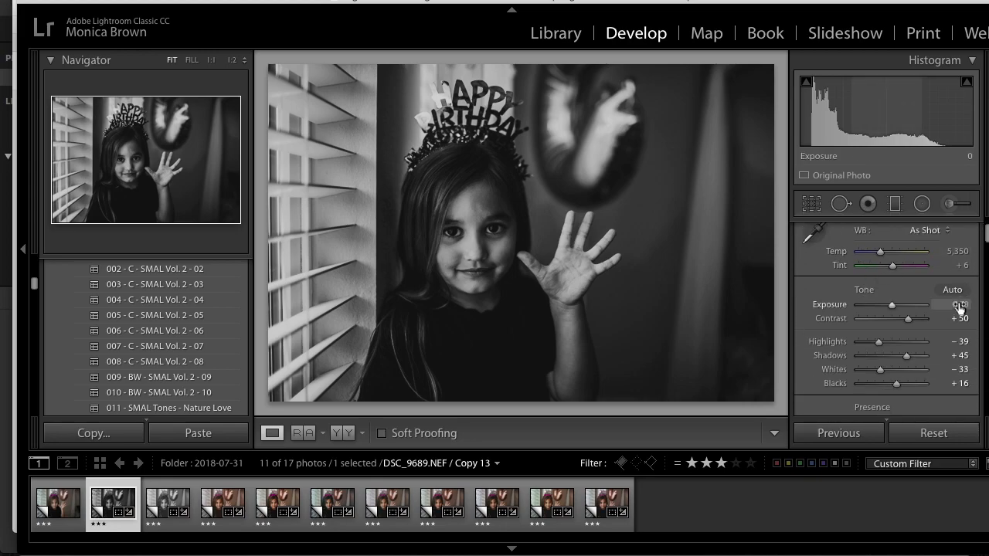
pyautogui.moveTo(912, 354); pyautogui.dragTo(917, 357)
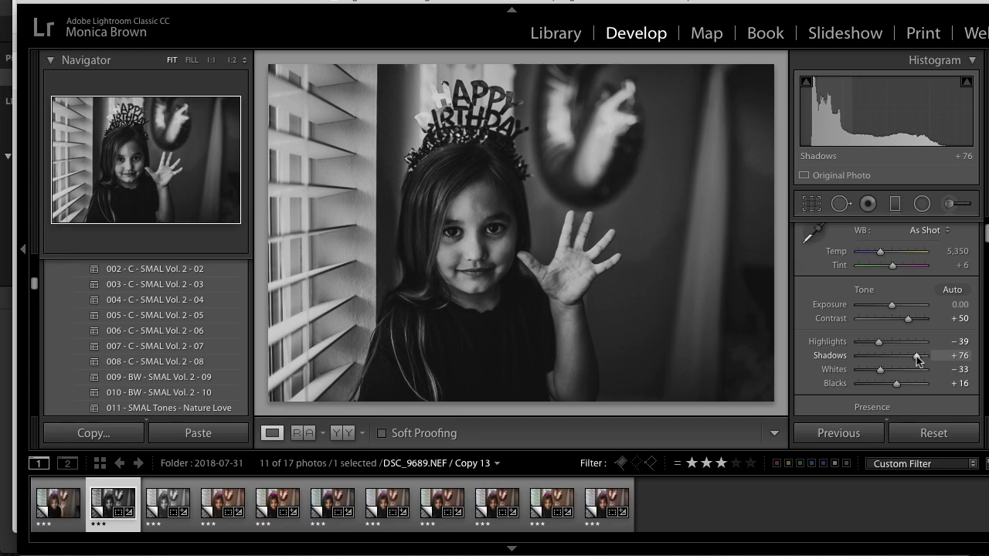
# Step: Apply the 018 - Adj - Soft Blacks preset to the black-and-white portrait
pyautogui.scroll(-5, 137, 303)
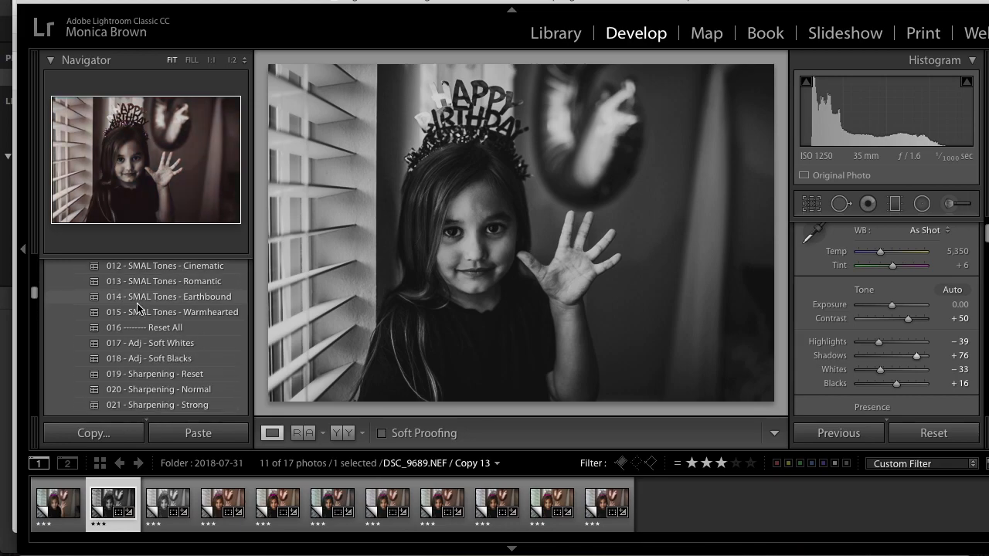
pyautogui.scroll(1, 137, 307)
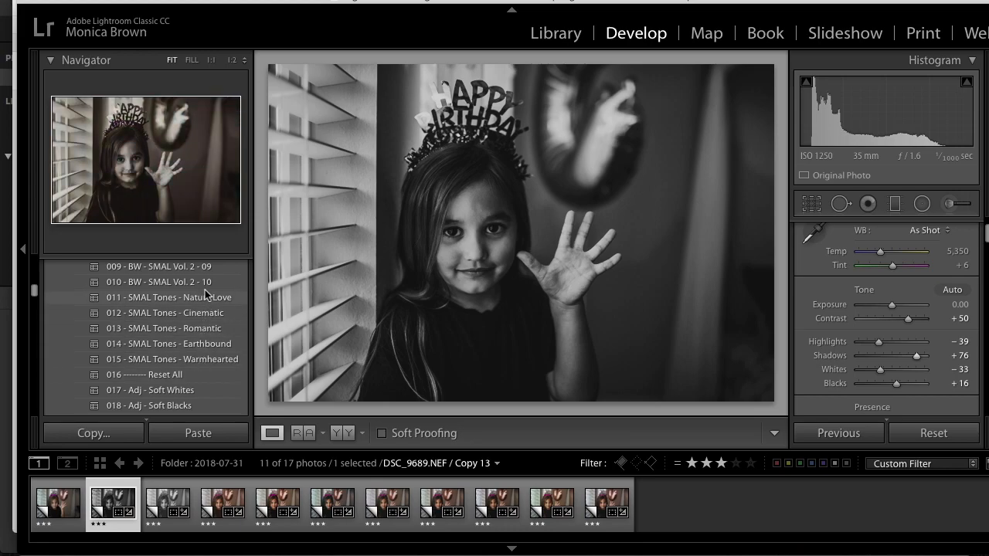
pyautogui.scroll(1, 205, 289)
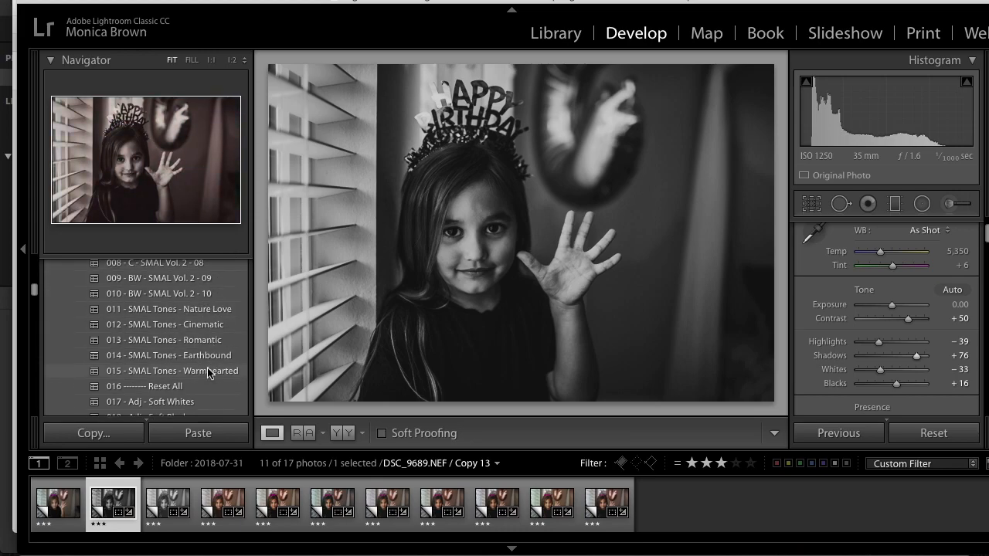
pyautogui.scroll(-4, 200, 390)
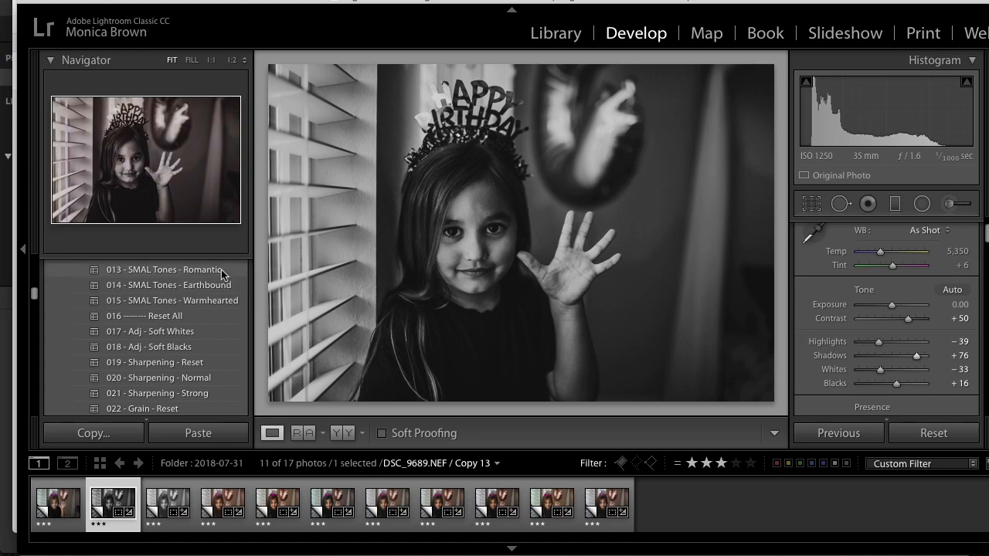
pyautogui.click(192, 345)
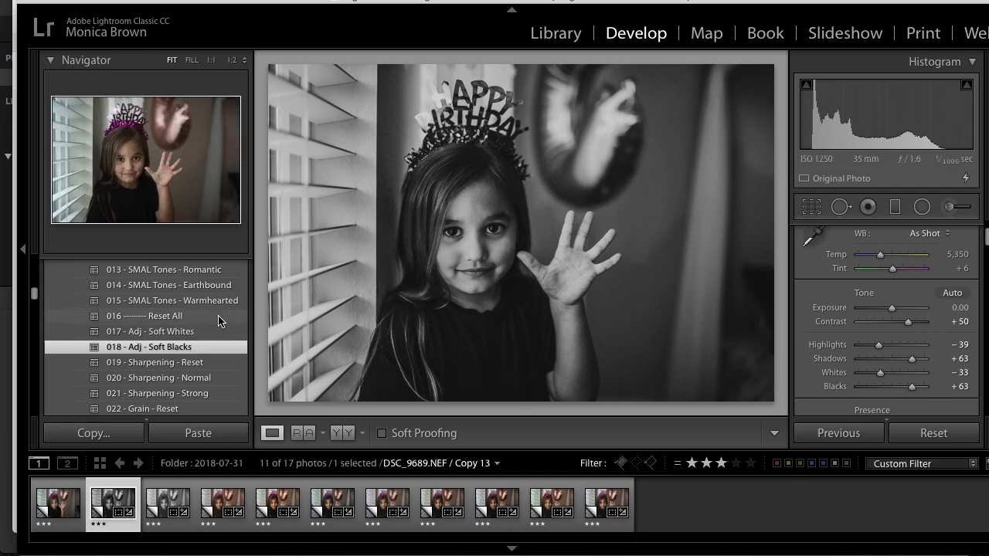
# Step: Apply the 021 - Sharpening - Strong preset and examine the eyes up close along with the sharpening settings
pyautogui.scroll(-3, 222, 322)
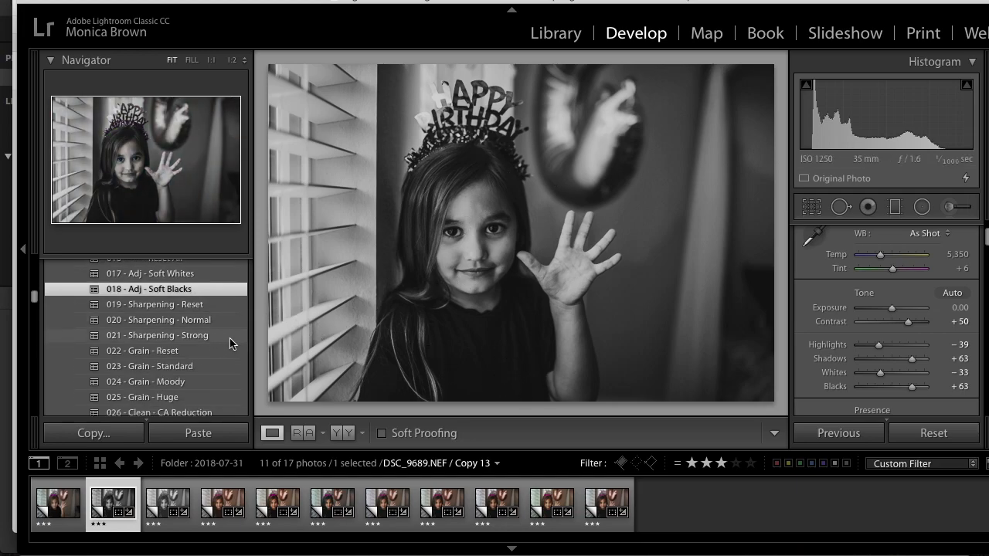
pyautogui.click(458, 235)
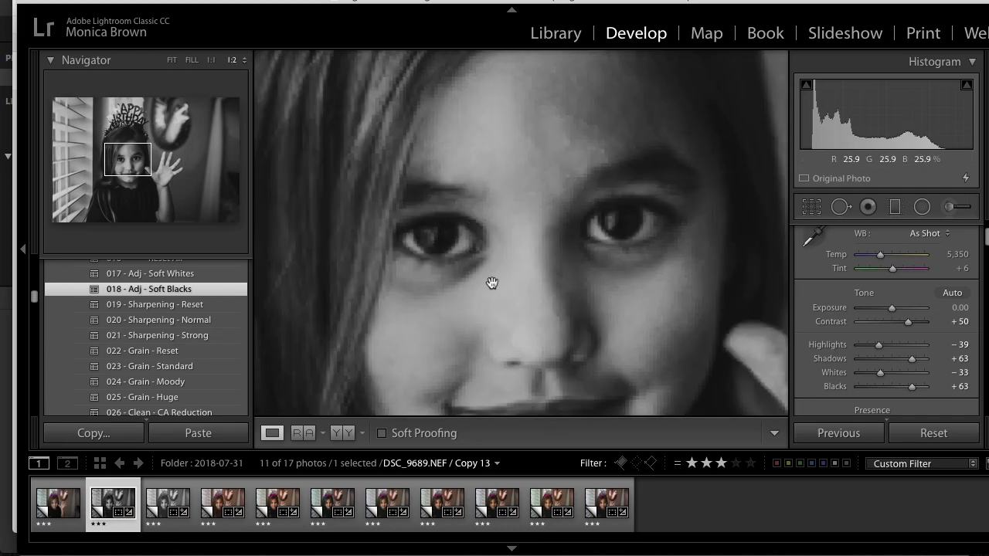
pyautogui.click(476, 240)
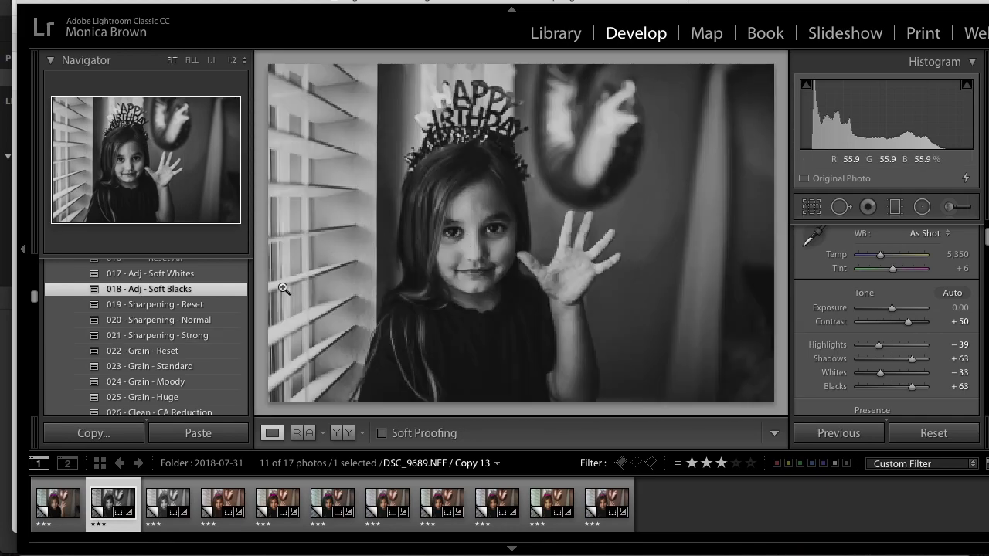
pyautogui.click(182, 333)
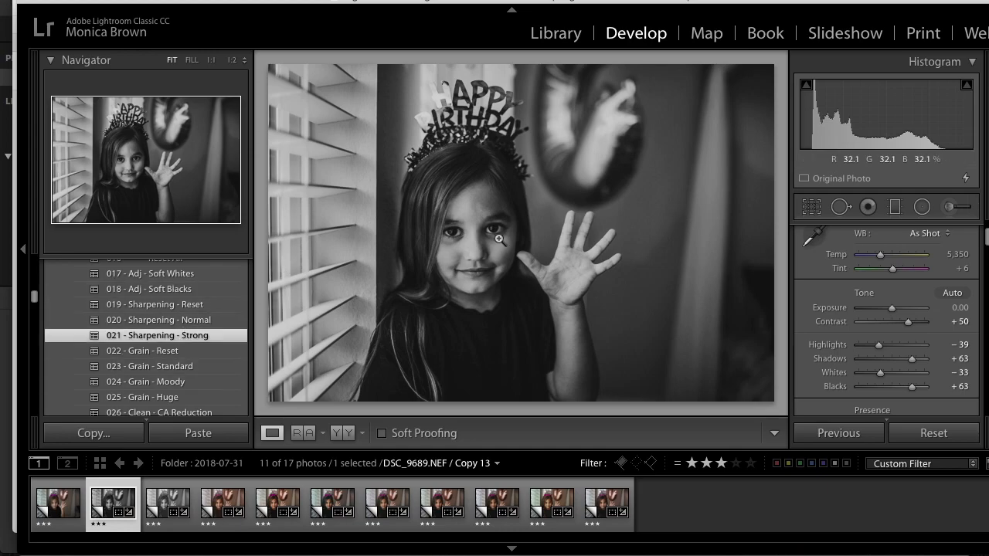
pyautogui.click(454, 234)
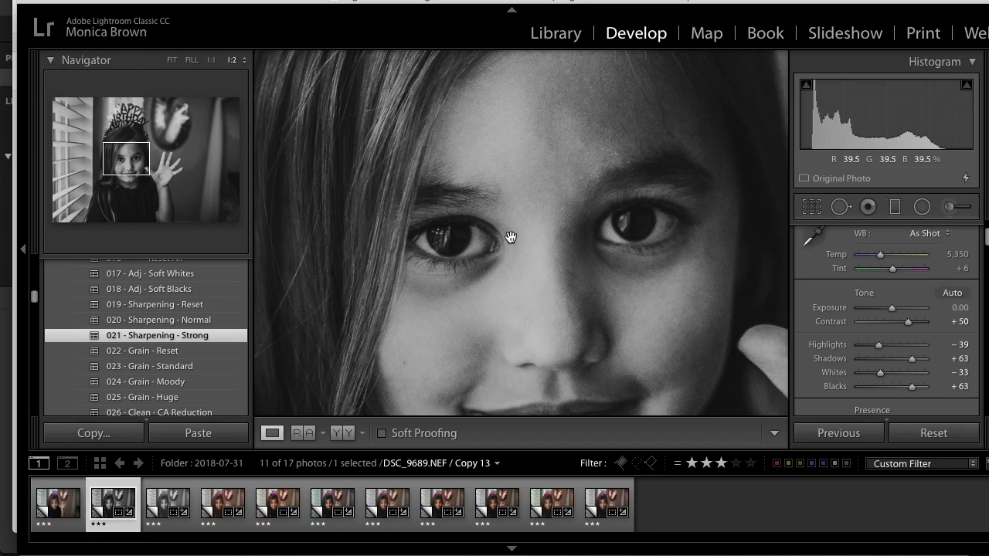
pyautogui.scroll(-10, 941, 320)
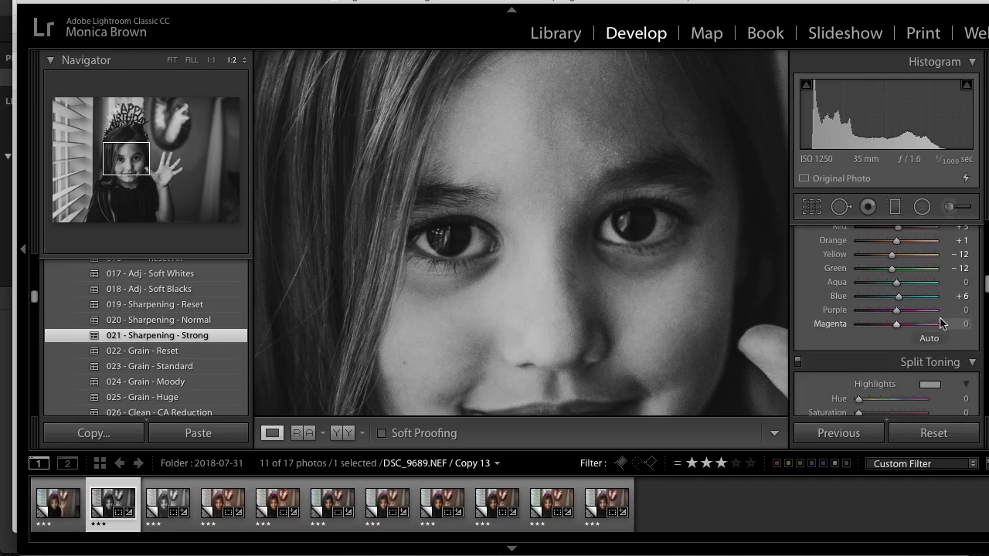
pyautogui.scroll(-8, 941, 323)
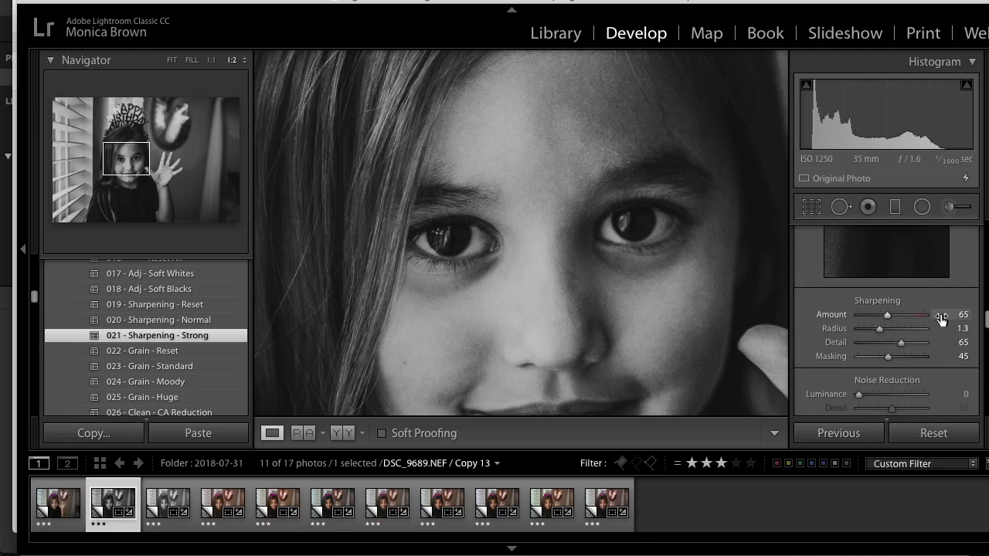
pyautogui.scroll(-2, 941, 321)
pyautogui.scroll(1, 942, 321)
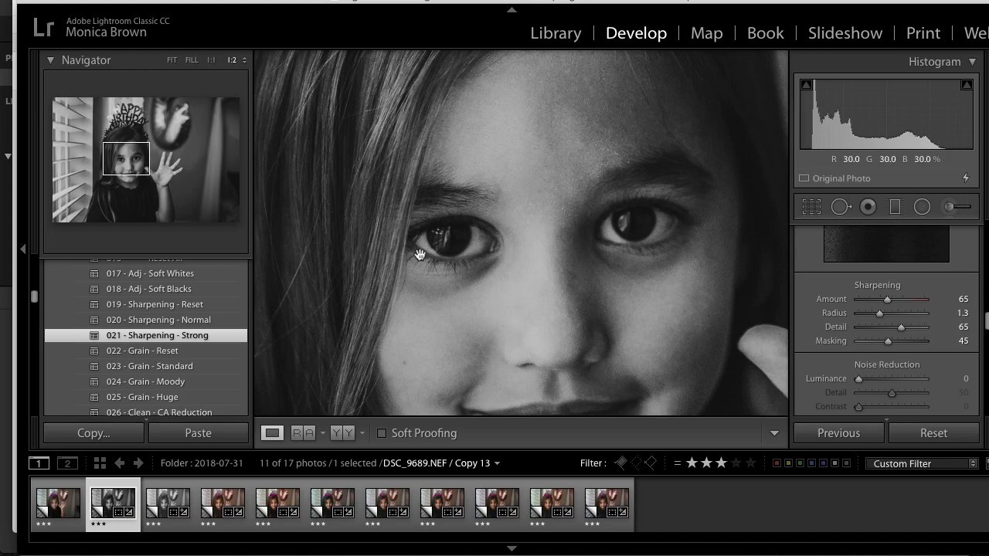
pyautogui.click(476, 242)
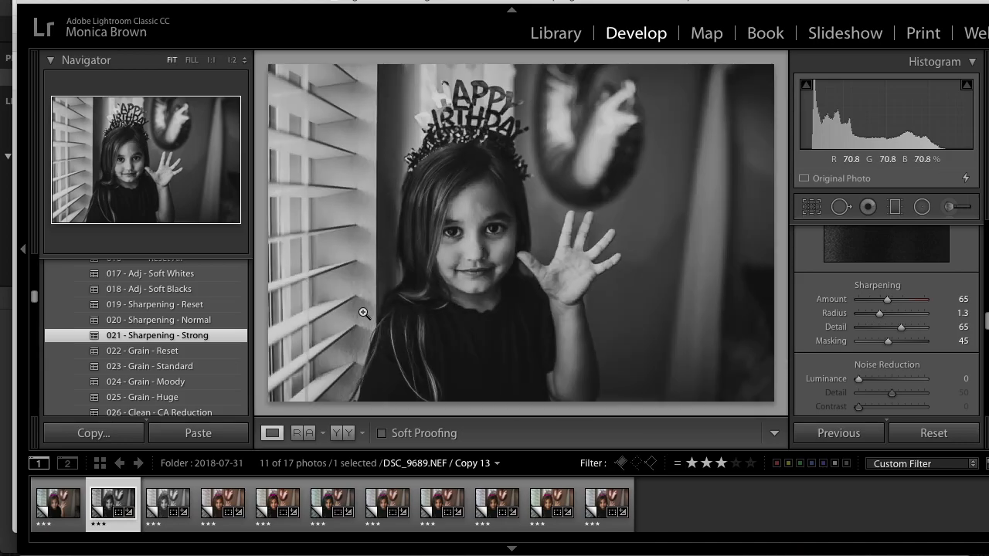
# Step: Try the 025 - Grain - Huge preset and bring the Grain Amount back to 0
pyautogui.scroll(-3, 221, 318)
pyautogui.scroll(-1, 221, 320)
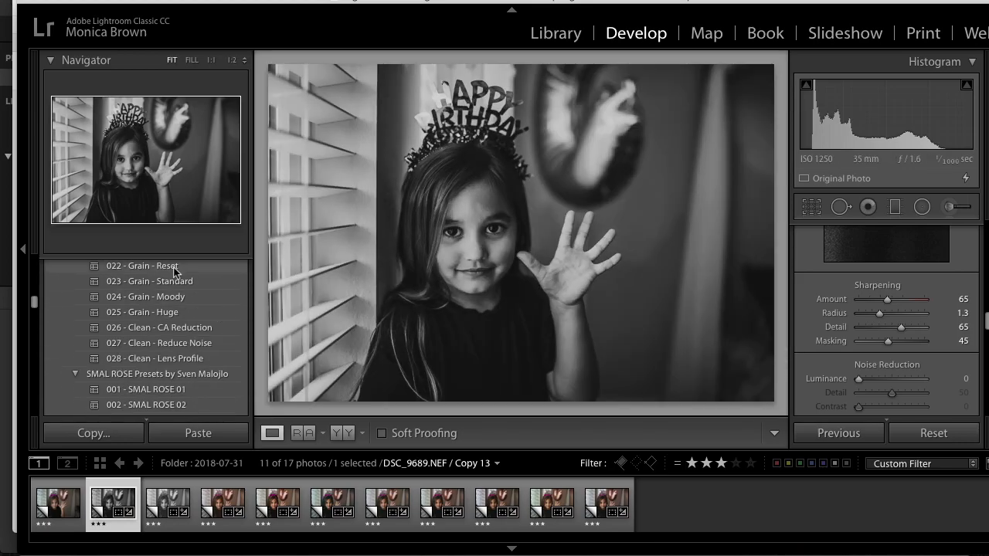
pyautogui.click(177, 314)
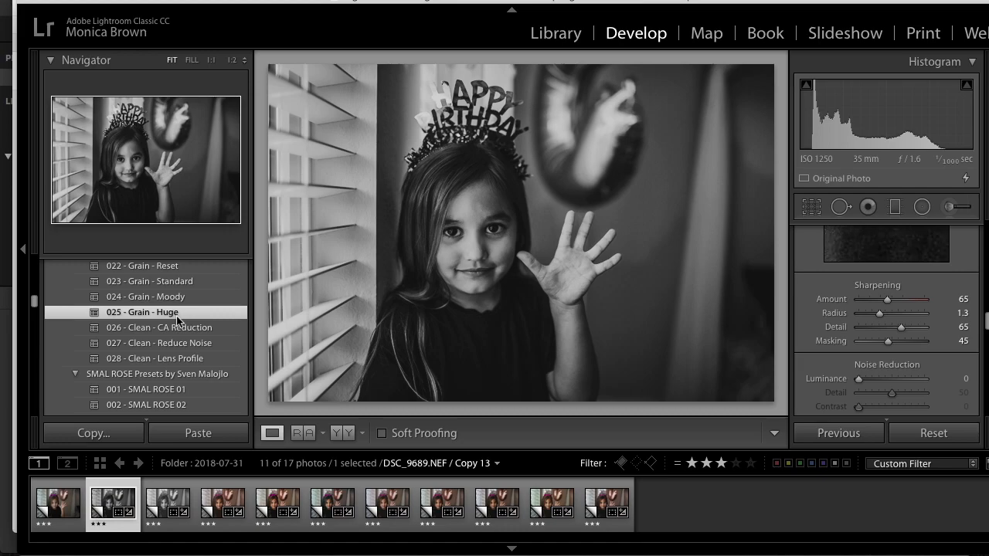
pyautogui.scroll(3, 177, 319)
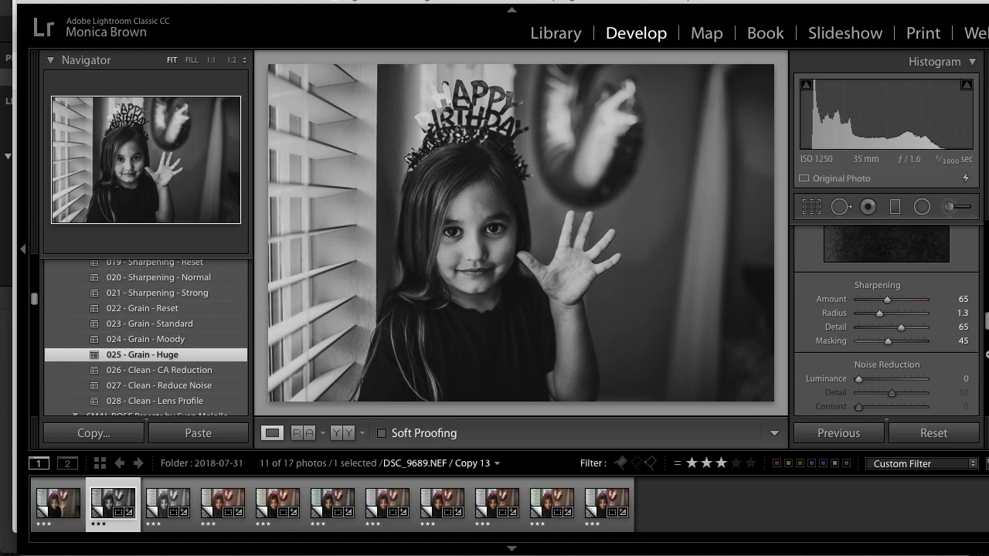
pyautogui.scroll(-1, 888, 360)
pyautogui.scroll(-10, 888, 360)
pyautogui.scroll(3, 889, 360)
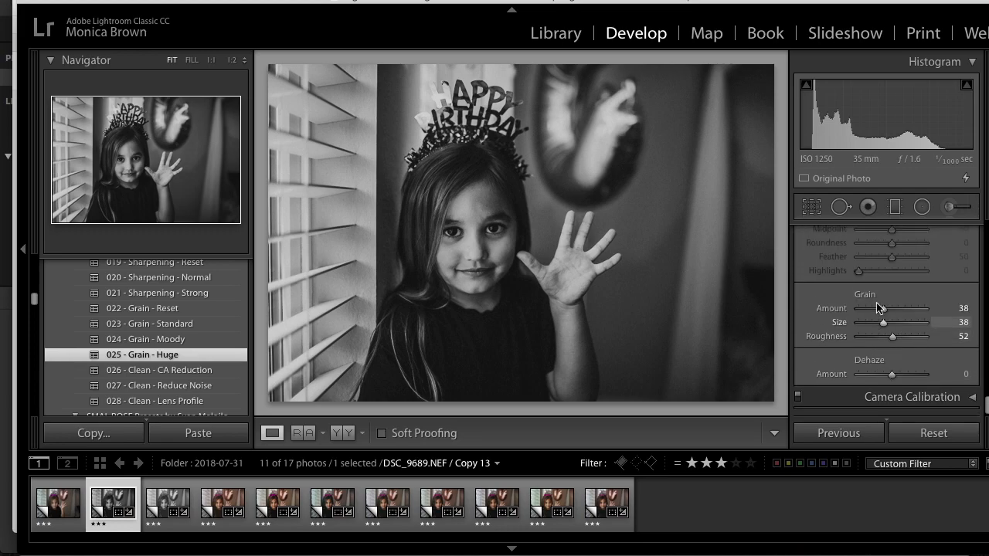
pyautogui.moveTo(884, 310); pyautogui.dragTo(702, 298)
# Step: Apply the 028 - Clean - Lens Profile preset to the portrait
pyautogui.scroll(-5, 167, 329)
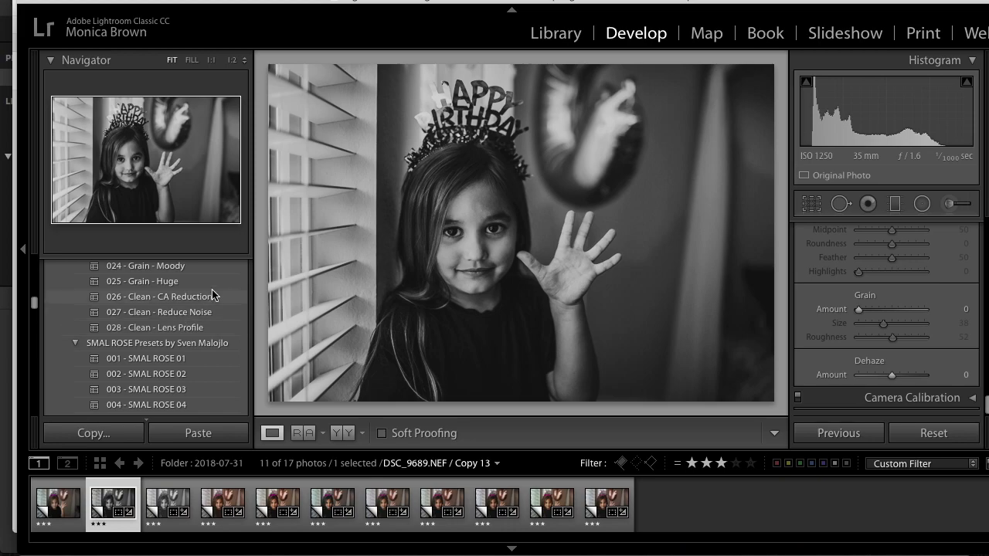
pyautogui.click(195, 328)
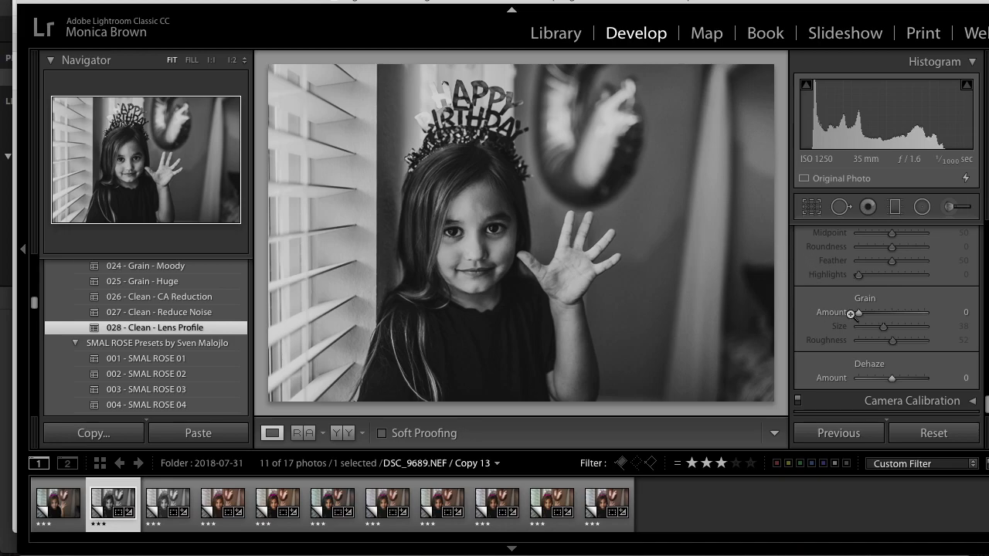
# Step: Lower the Highlights to -100 in the Basic tone adjustments
pyautogui.scroll(15, 850, 314)
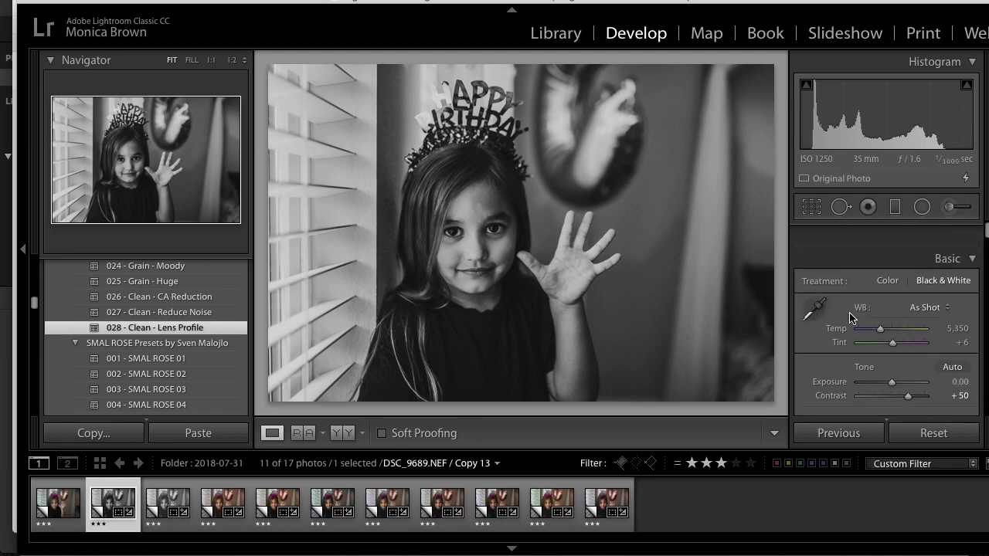
pyautogui.scroll(-1, 851, 317)
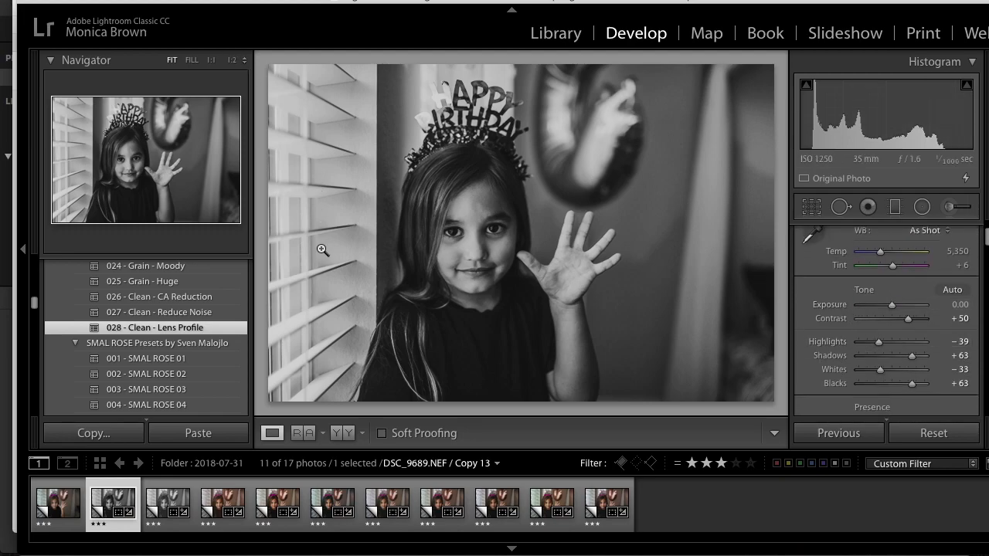
pyautogui.moveTo(879, 342); pyautogui.dragTo(829, 345)
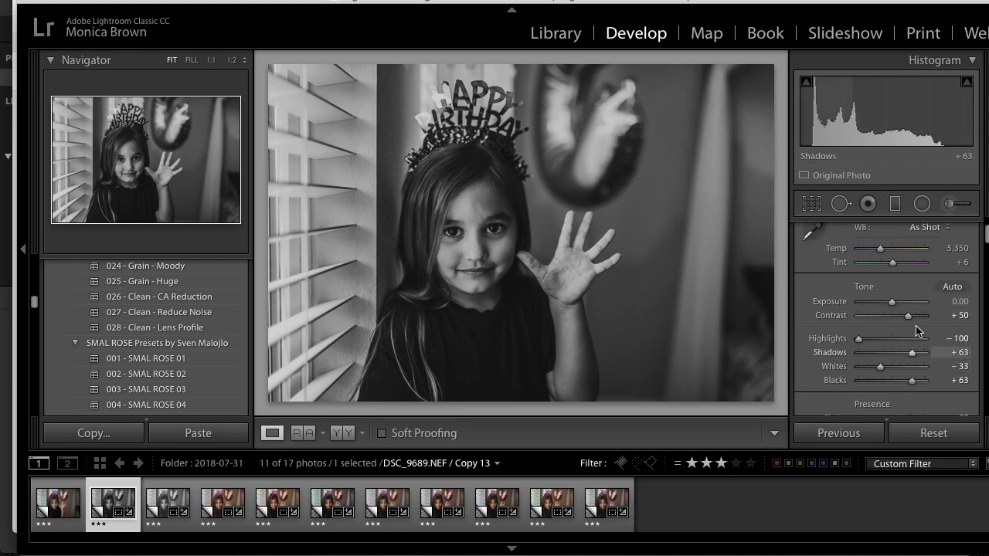
# Step: Set the portrait's Clarity to +67 in the Presence adjustments
pyautogui.scroll(-3, 902, 393)
pyautogui.click(917, 351)
pyautogui.moveTo(919, 349); pyautogui.dragTo(914, 351)
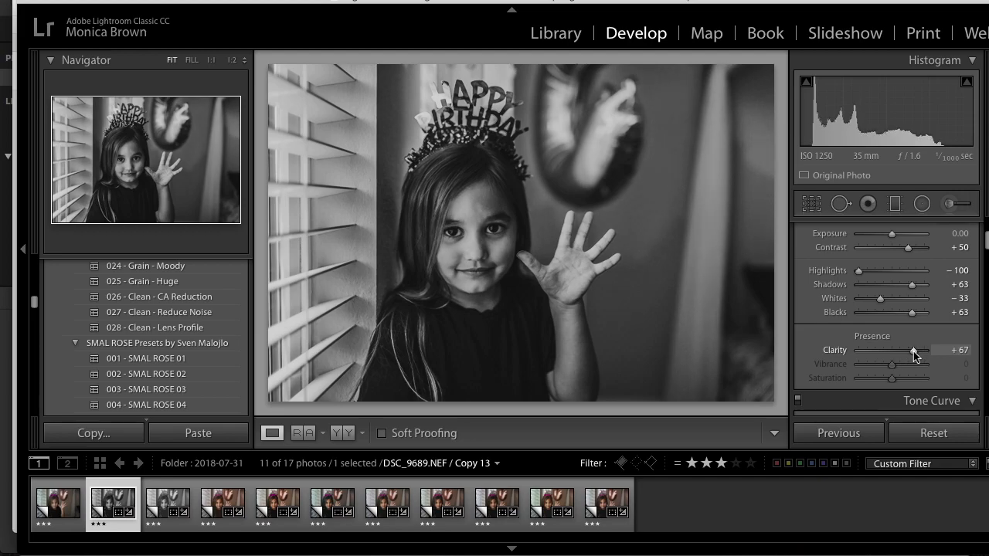
# Step: Draw a graduated filter diagonally inward from the photo's upper-right corner and lower its Exposure to -1.78
pyautogui.click(896, 204)
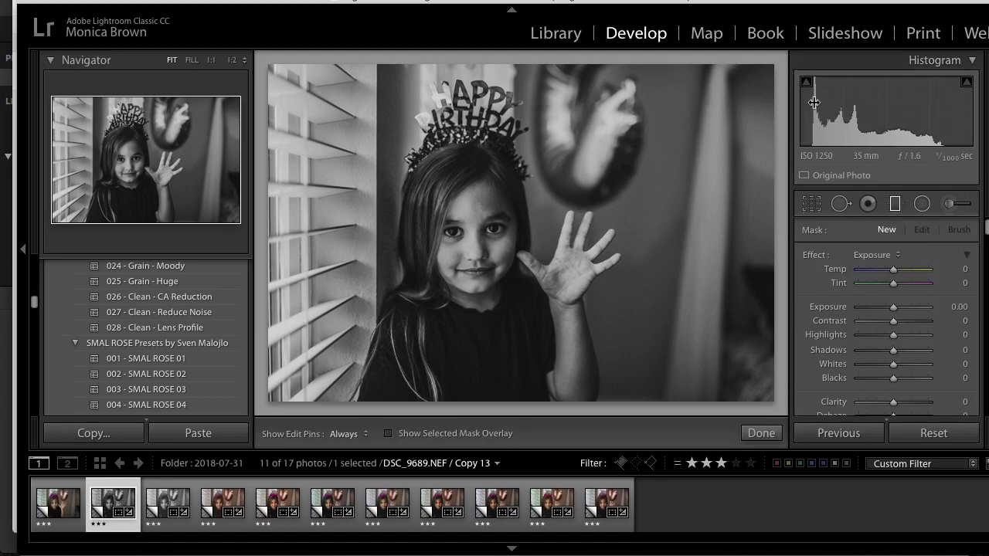
pyautogui.moveTo(778, 60); pyautogui.dragTo(390, 173)
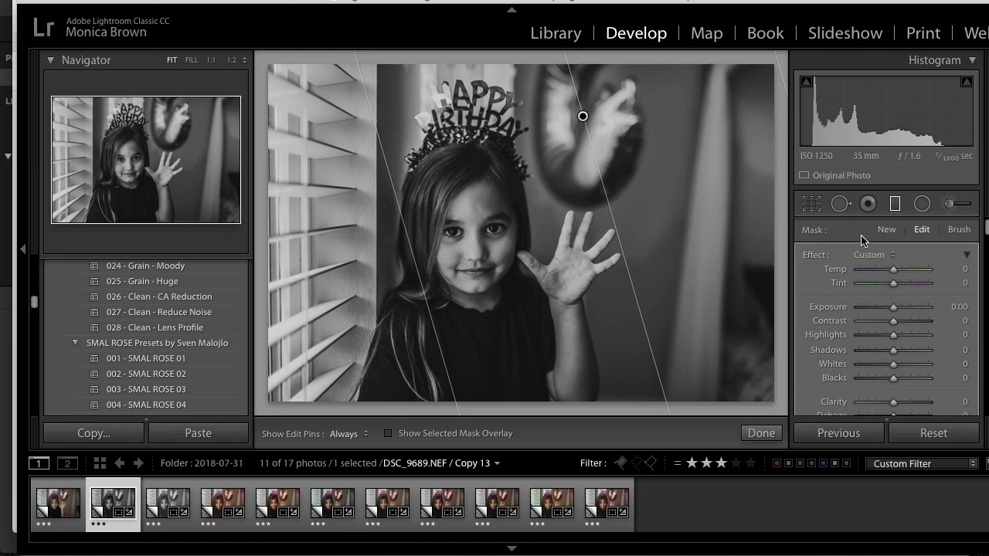
pyautogui.moveTo(875, 309); pyautogui.dragTo(849, 313)
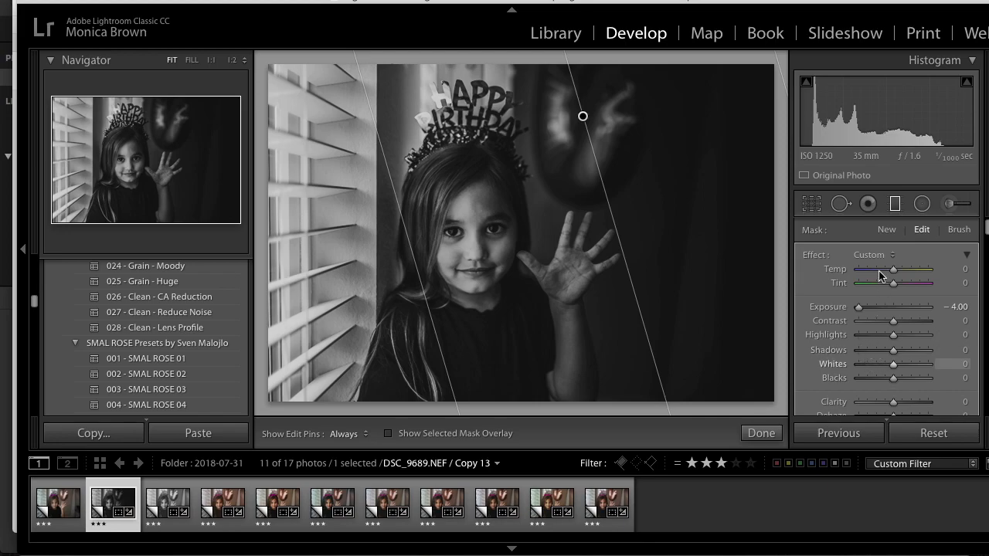
pyautogui.click(871, 308)
pyautogui.moveTo(871, 309); pyautogui.dragTo(879, 309)
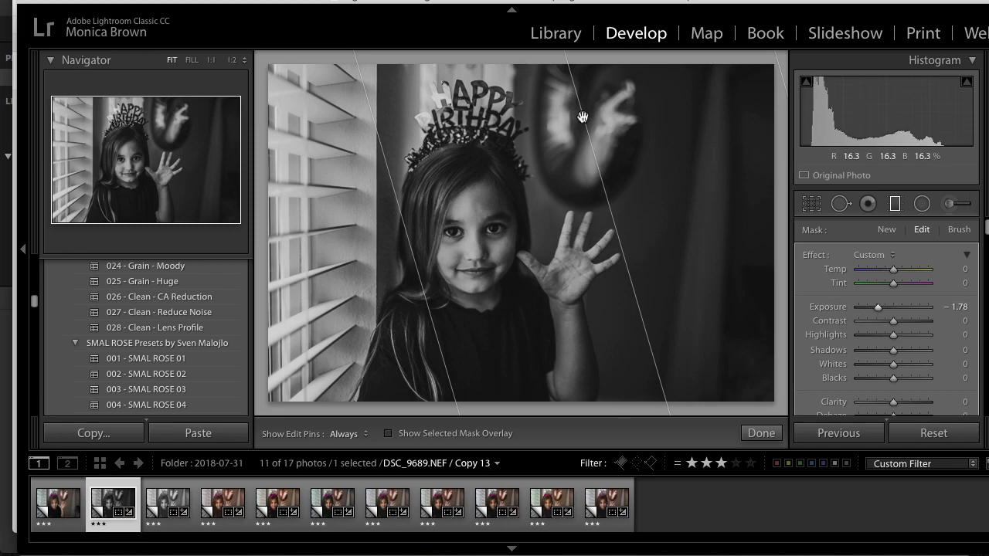
pyautogui.moveTo(583, 117)
# Step: Restrict the graduated filter with a Luminance range mask and set its Range to 51/68
pyautogui.scroll(-8, 877, 356)
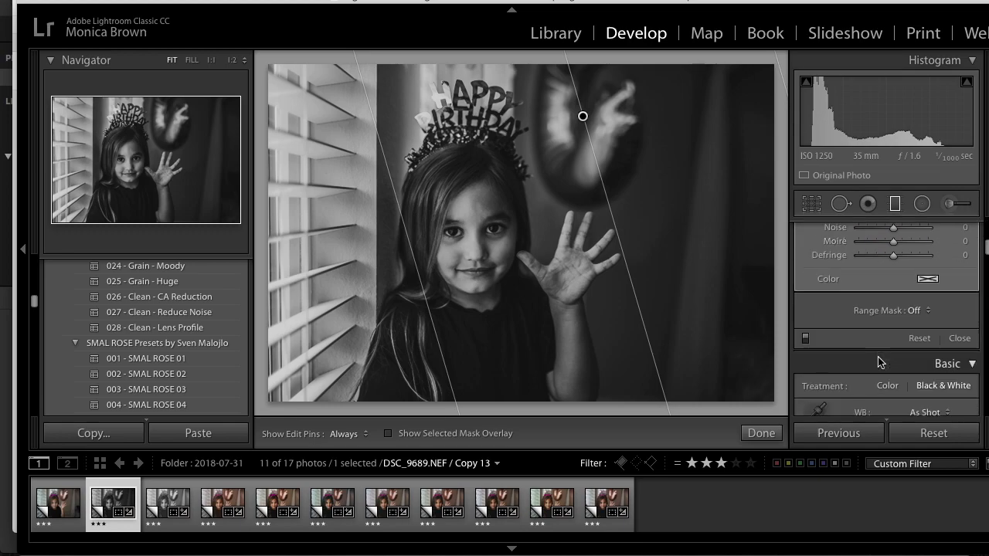
pyautogui.click(916, 311)
pyautogui.click(926, 331)
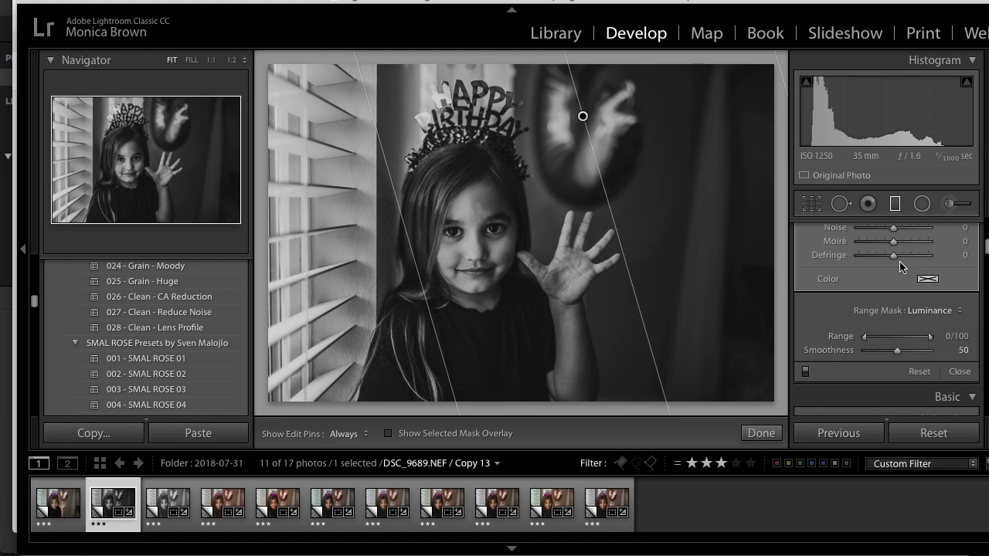
pyautogui.scroll(2, 897, 272)
pyautogui.moveTo(863, 376); pyautogui.dragTo(909, 376)
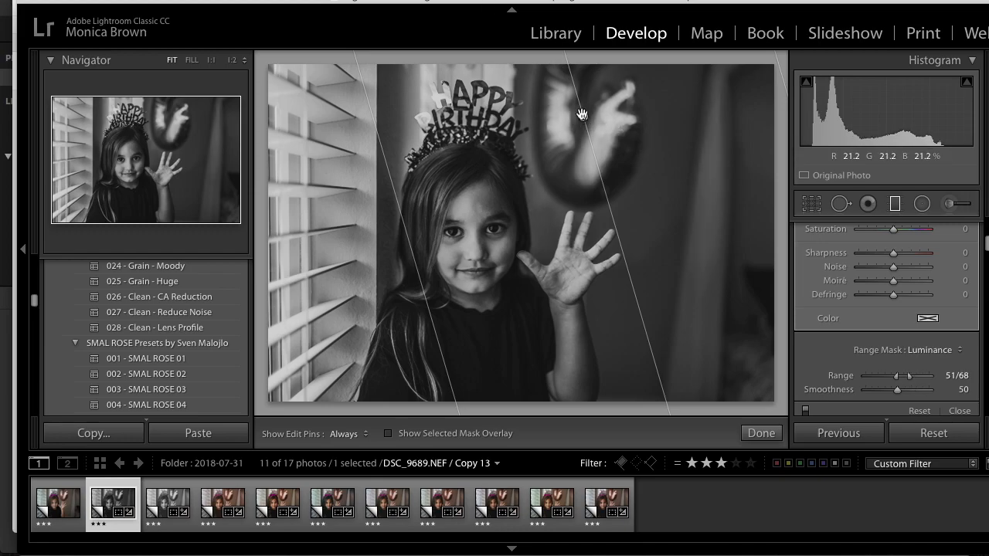
# Step: Delete the graduated filter from the portrait and look through the remaining Develop settings down to Effects
pyautogui.press('Delete')
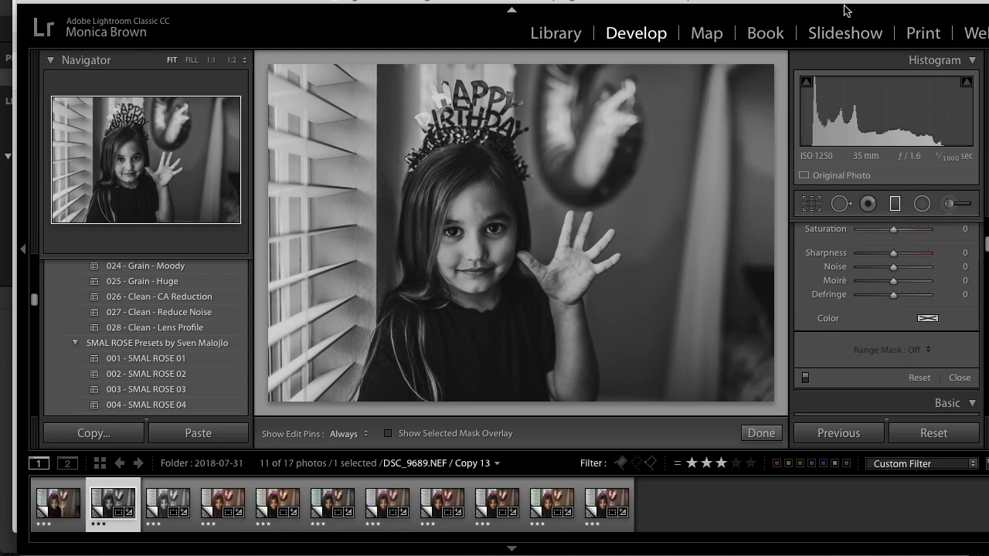
pyautogui.scroll(-10, 846, 379)
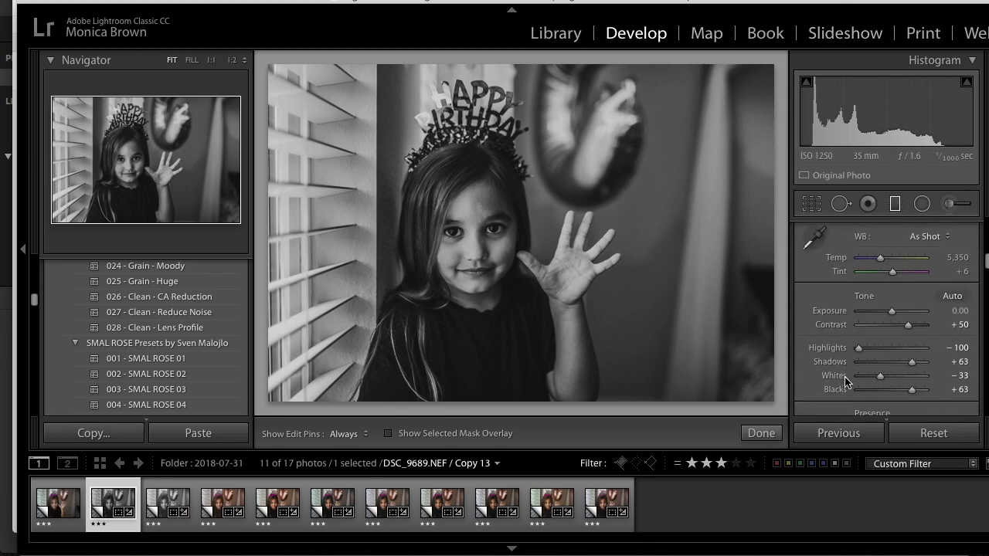
pyautogui.scroll(-10, 845, 378)
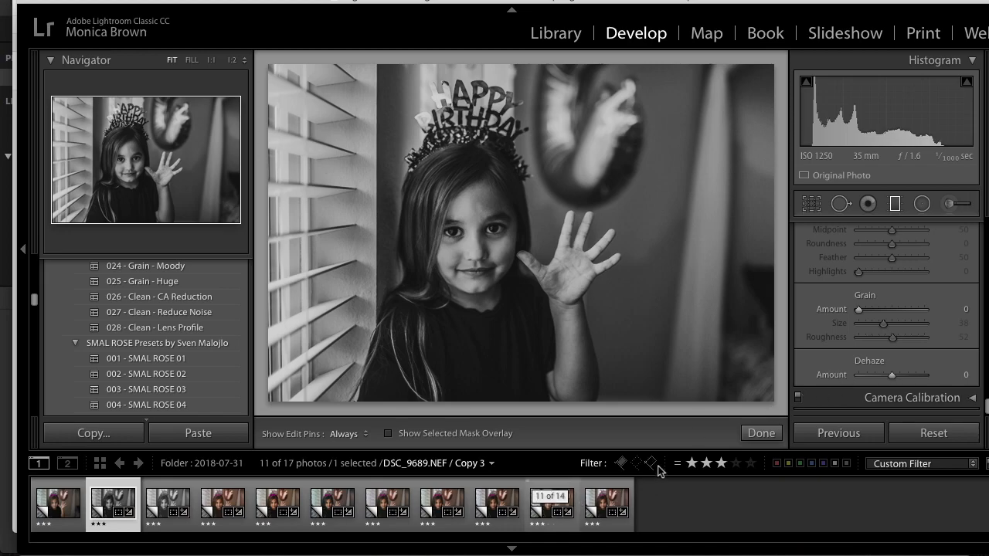
# Step: Compare the edited copies of the portrait one by one, from the last color version back to the black-and-white versions
pyautogui.click(627, 530)
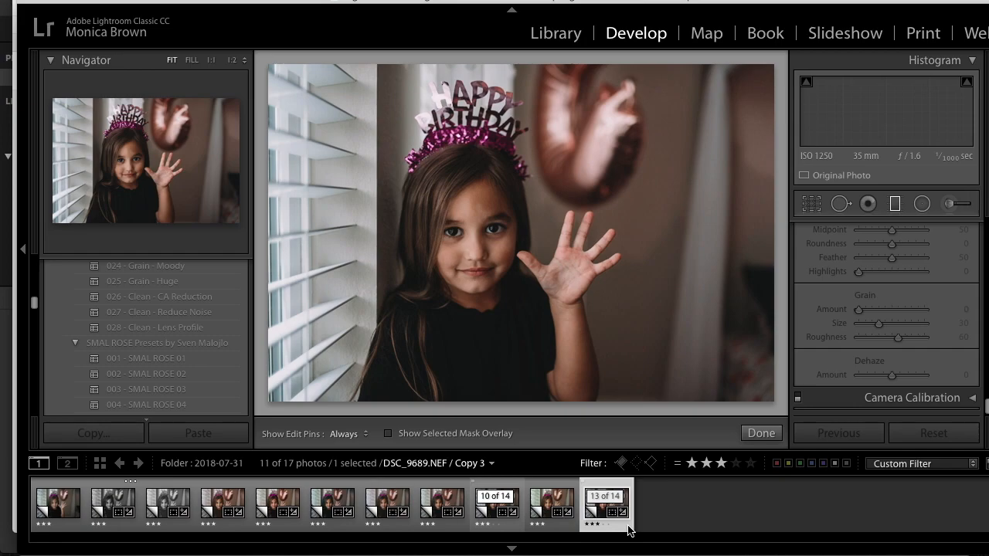
pyautogui.press('Left')
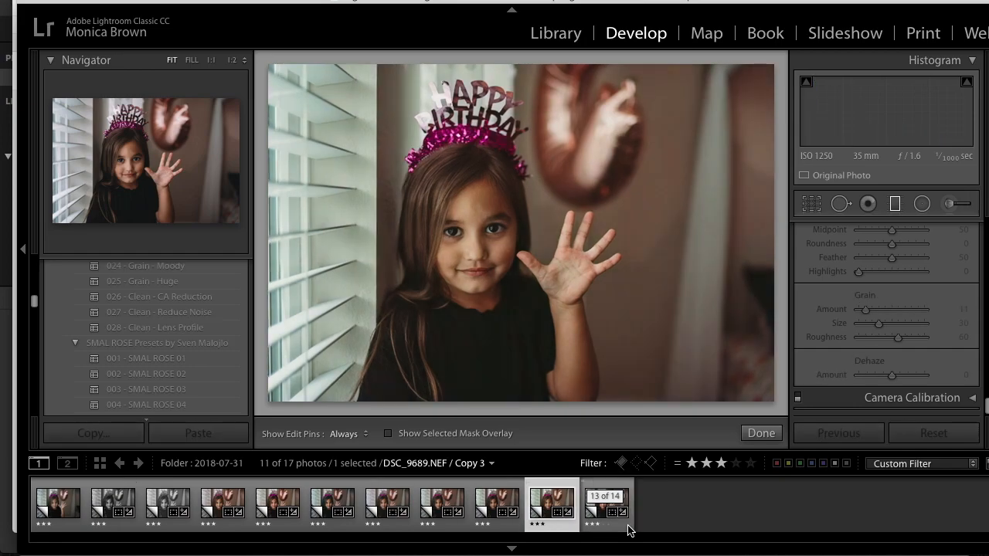
pyautogui.press('Left')
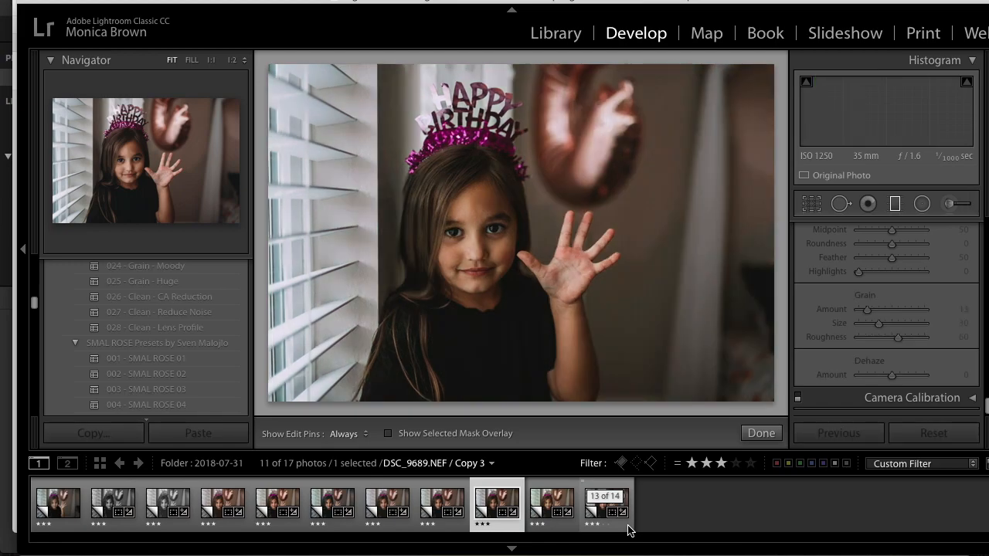
pyautogui.press('Left')
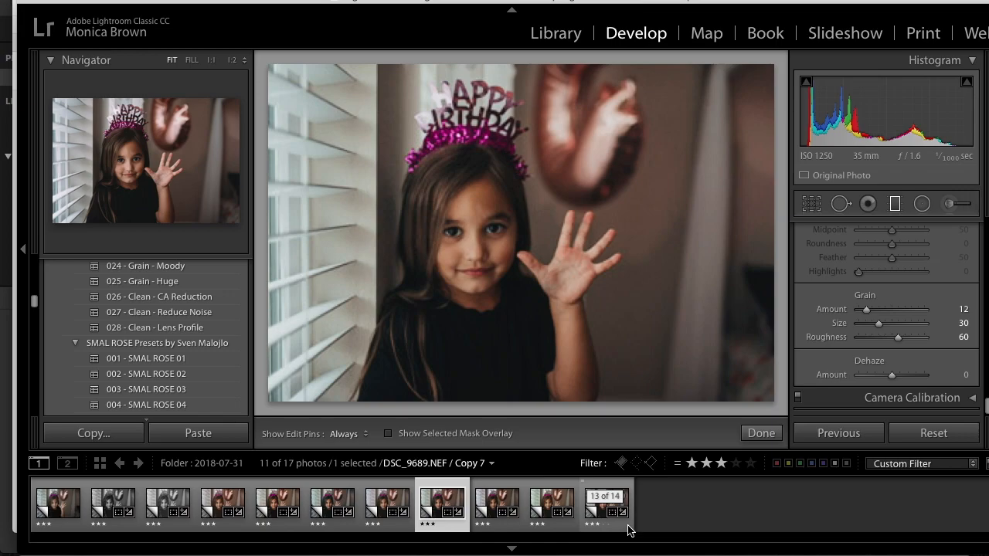
pyautogui.press('Left')
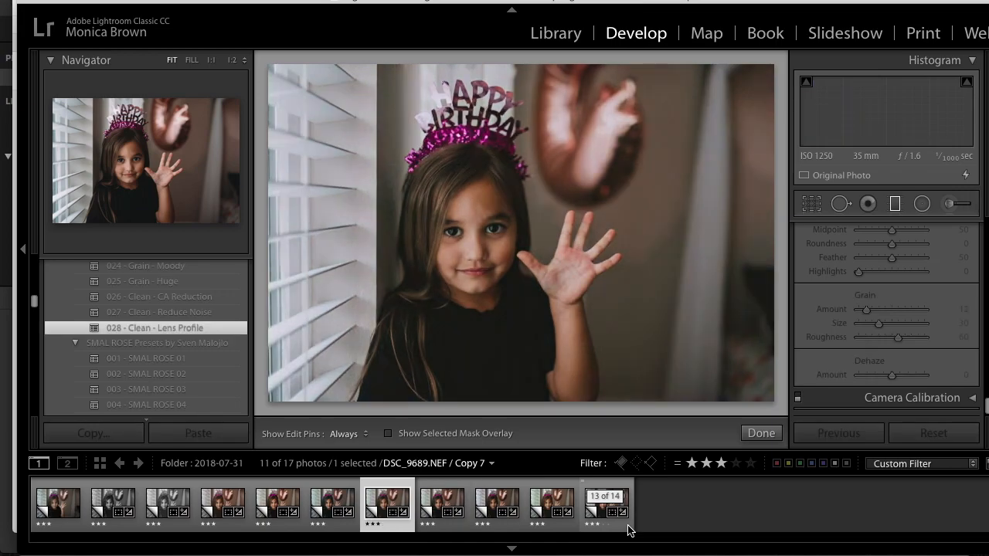
pyautogui.press('Left')
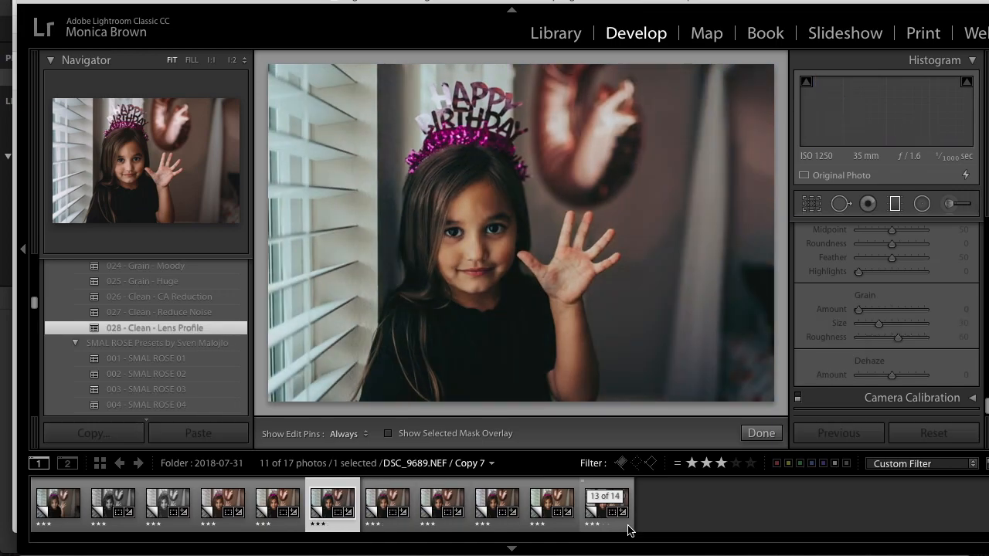
pyautogui.press('Left')
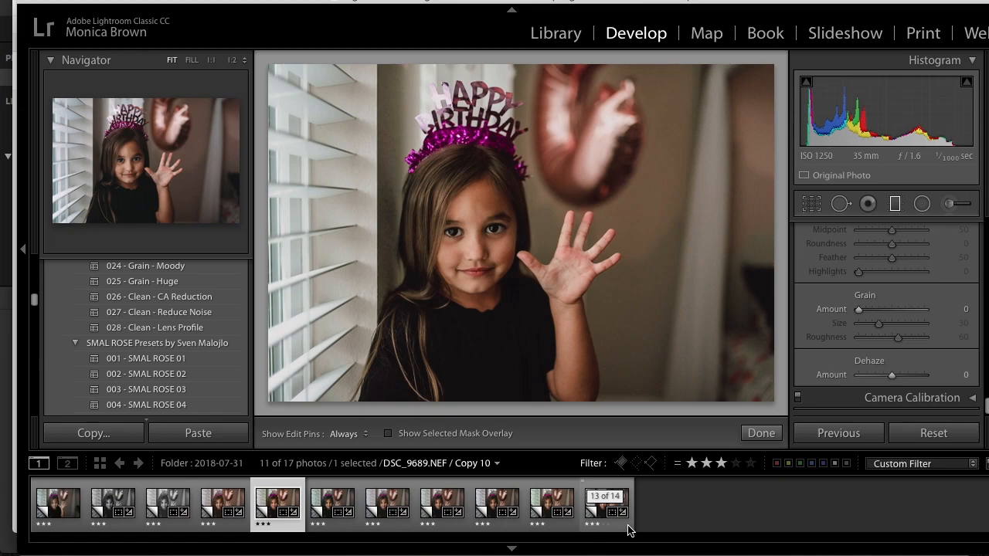
pyautogui.press('Left')
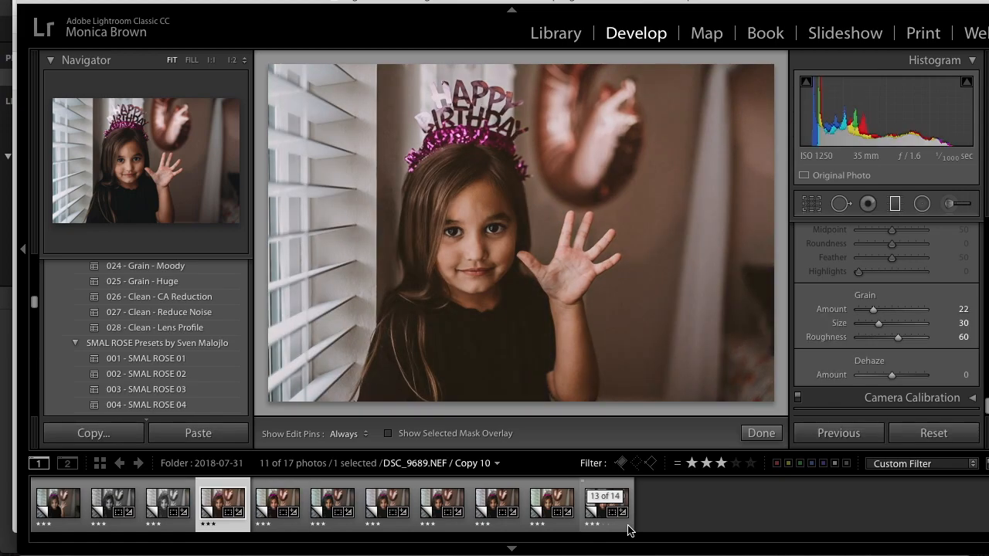
pyautogui.press('Left')
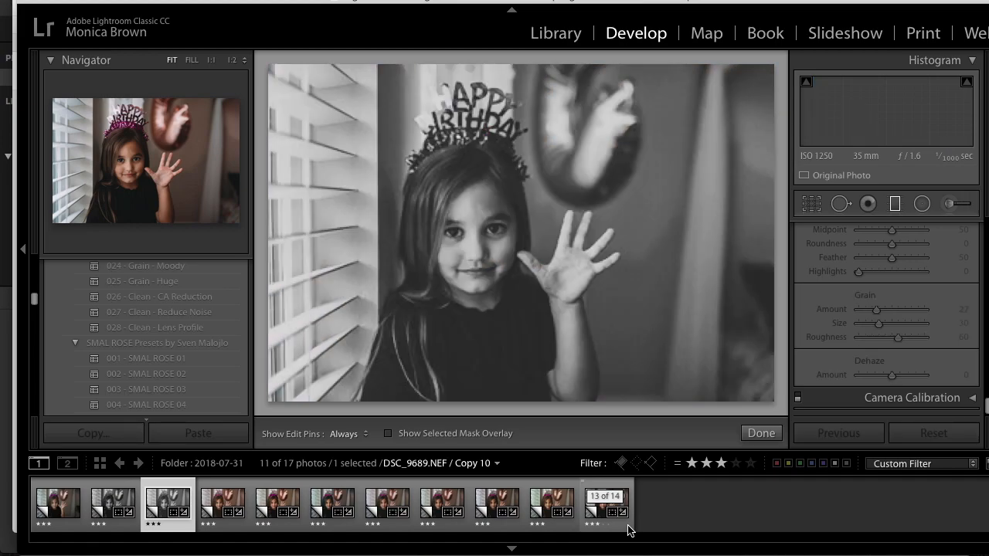
pyautogui.press('Left')
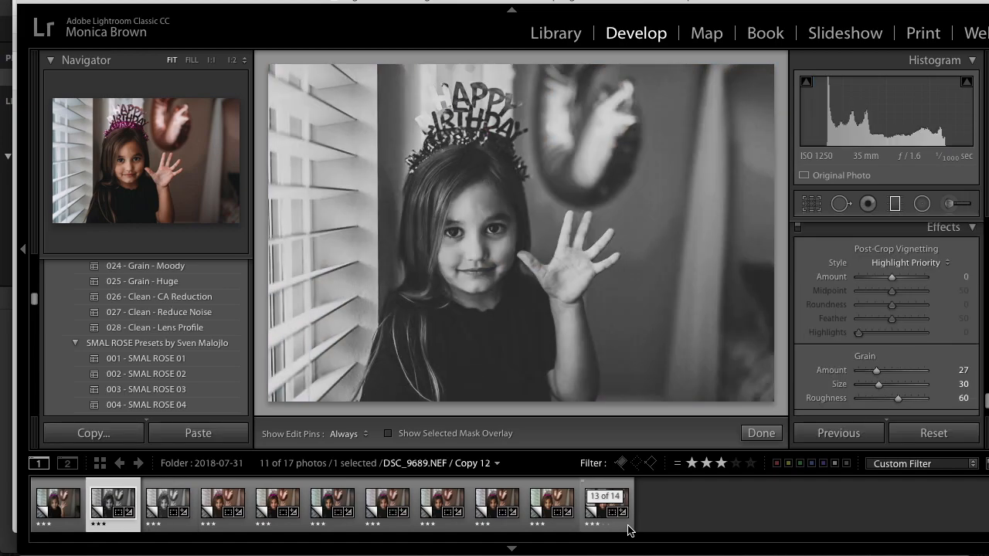